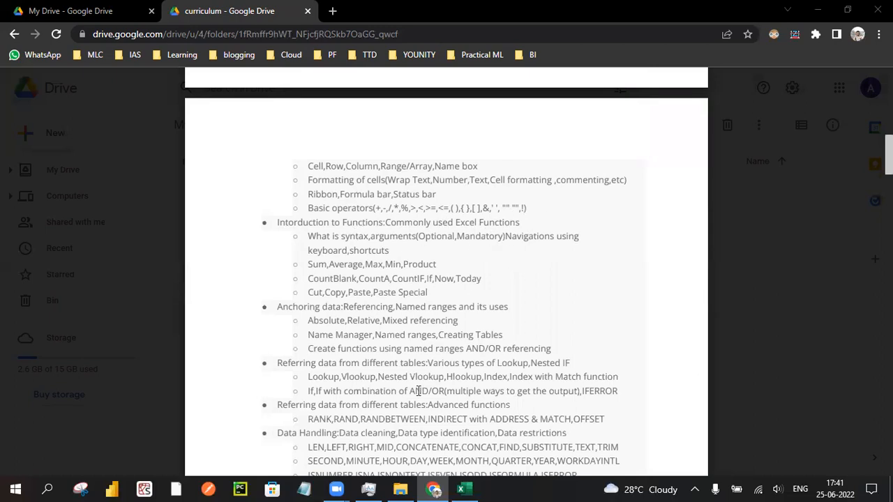
- Switch to the Data-Formatting-Tools.xlsx workbook in Excel and select columns A, B, C and D of Sheet1 in turn
click(466, 489)
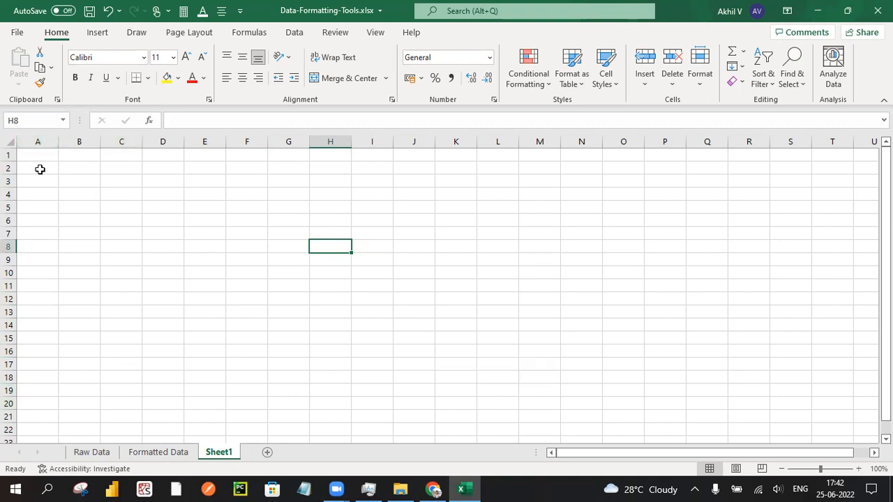
click(39, 142)
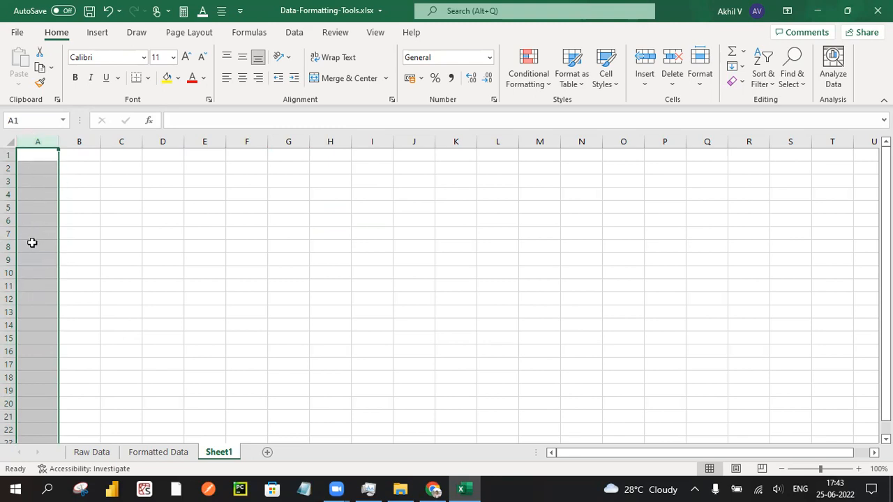
click(90, 173)
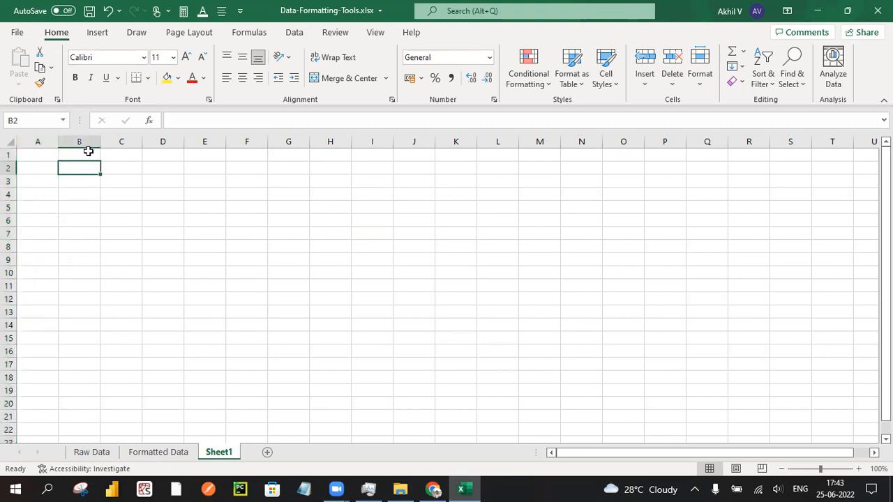
click(81, 141)
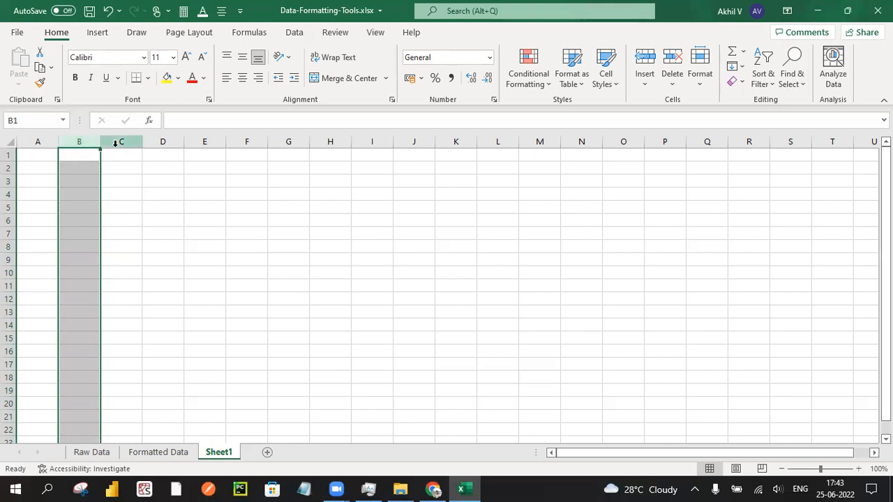
click(119, 142)
click(156, 141)
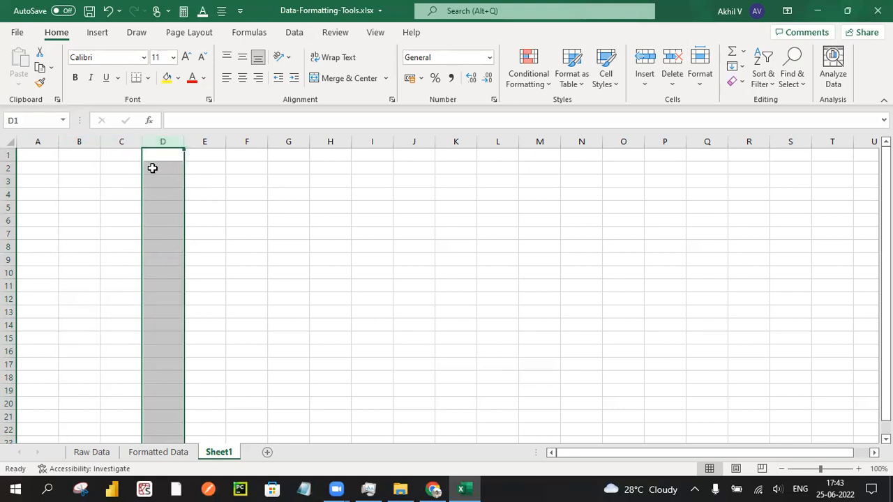
click(204, 178)
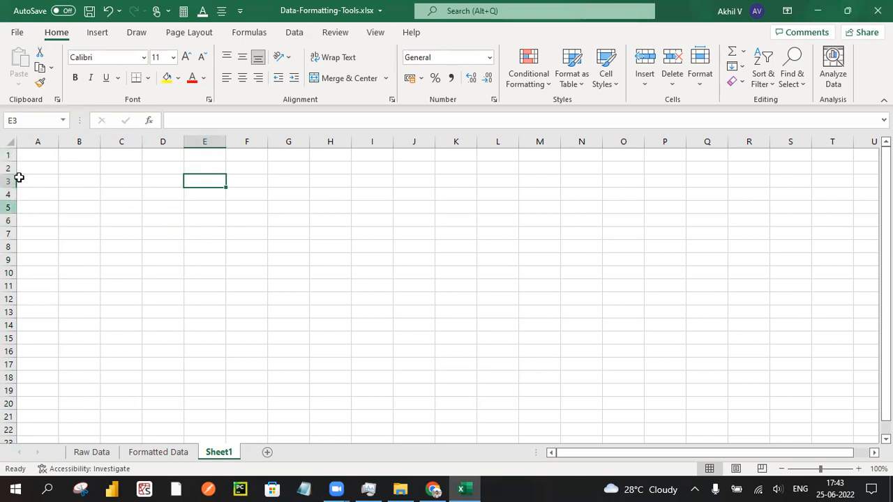
- Look through the numbered rows further down Sheet1 and return to the first row
scroll(77, 336, down, 12)
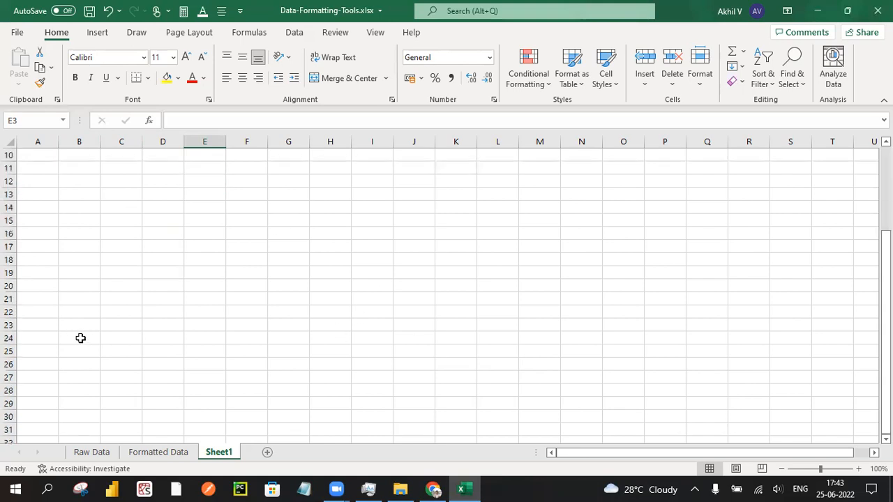
scroll(83, 338, down, 10)
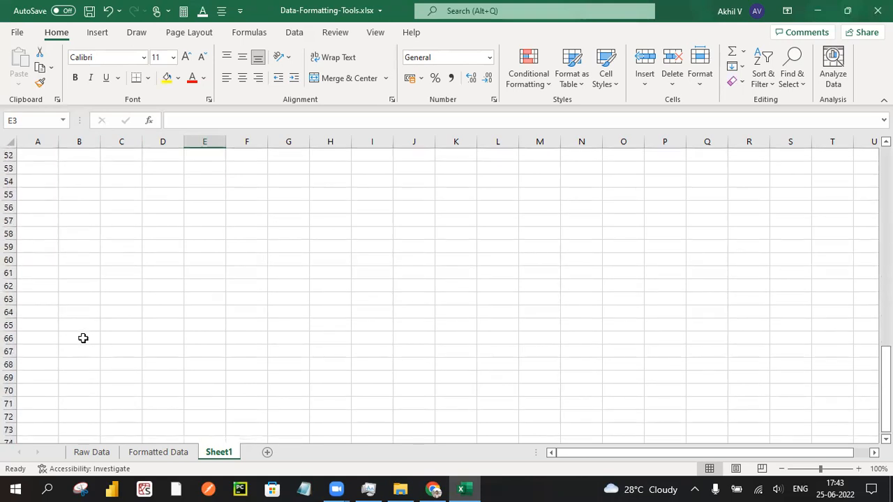
scroll(81, 342, up, 7)
scroll(81, 344, up, 16)
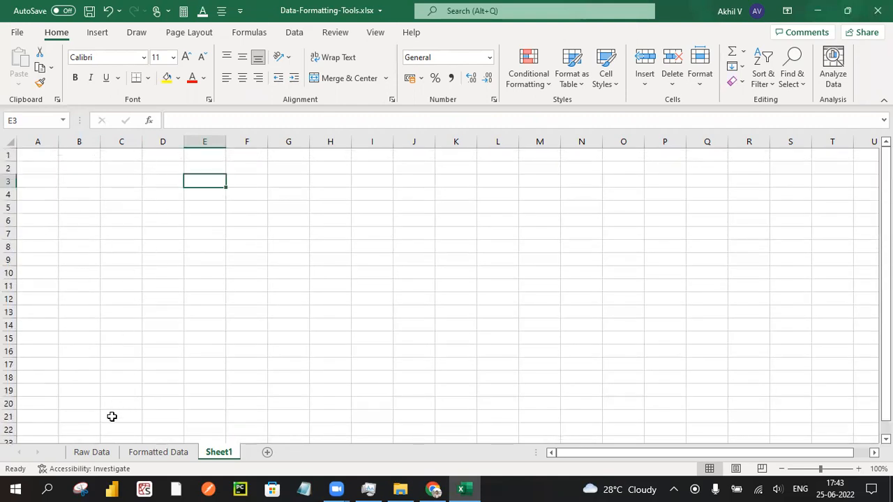
- Open the Raw Data sheet and examine the Months heading and the January, February and March cells
click(98, 452)
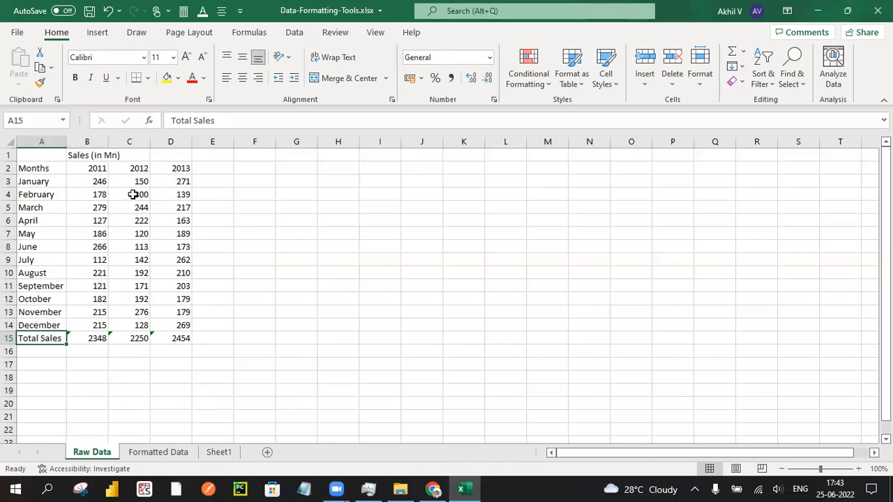
click(24, 169)
click(34, 181)
click(34, 194)
click(35, 208)
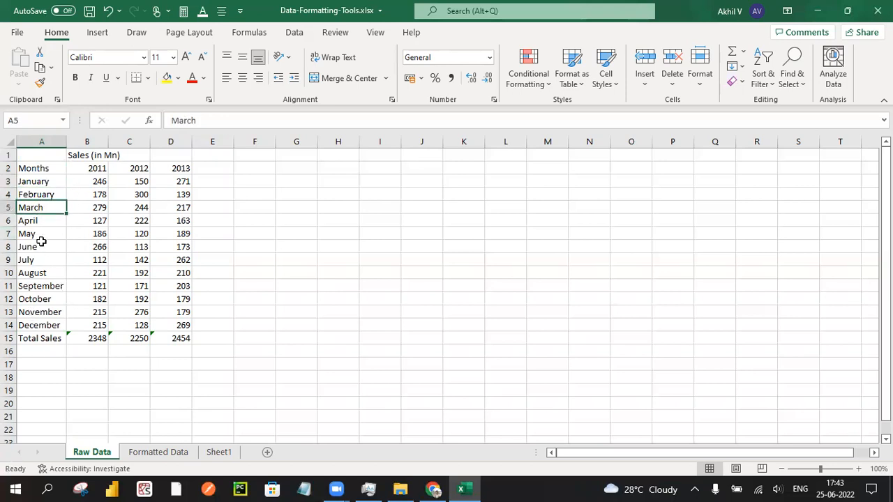
- Copy the month list in A2:A15 of Raw Data into Sheet1 starting at E3, and view the paste options
drag(42, 167, 53, 335)
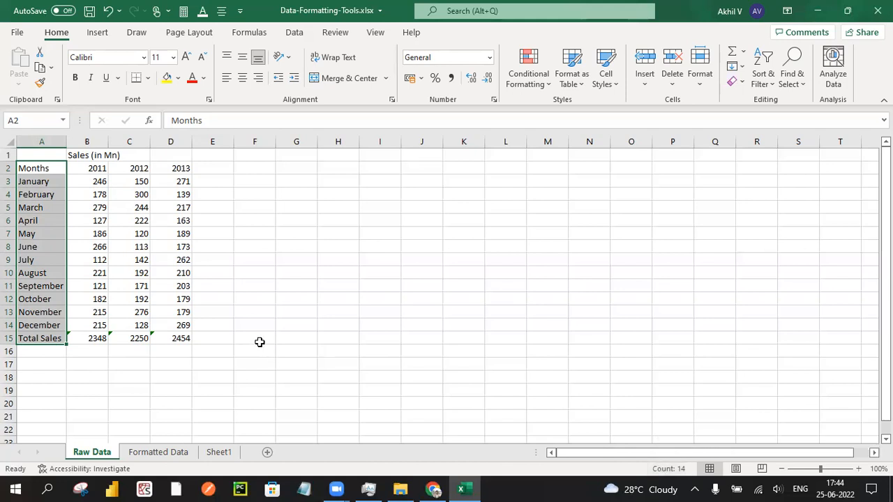
key(ctrl+c)
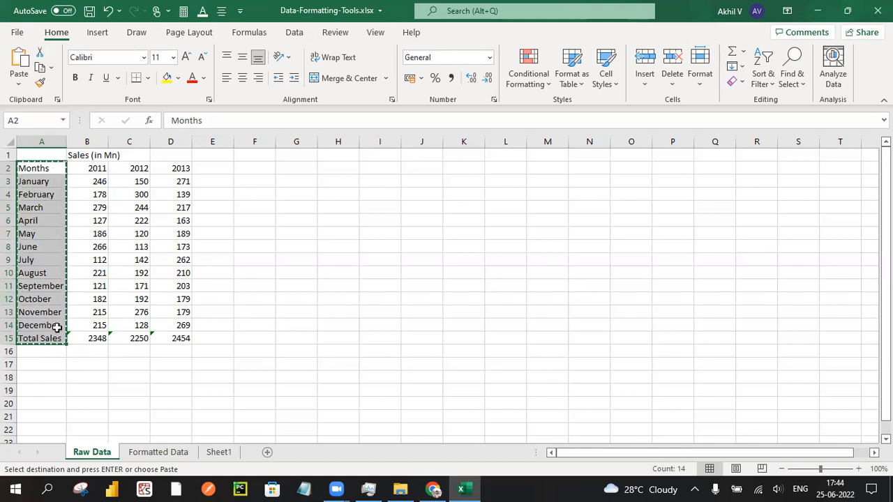
click(473, 285)
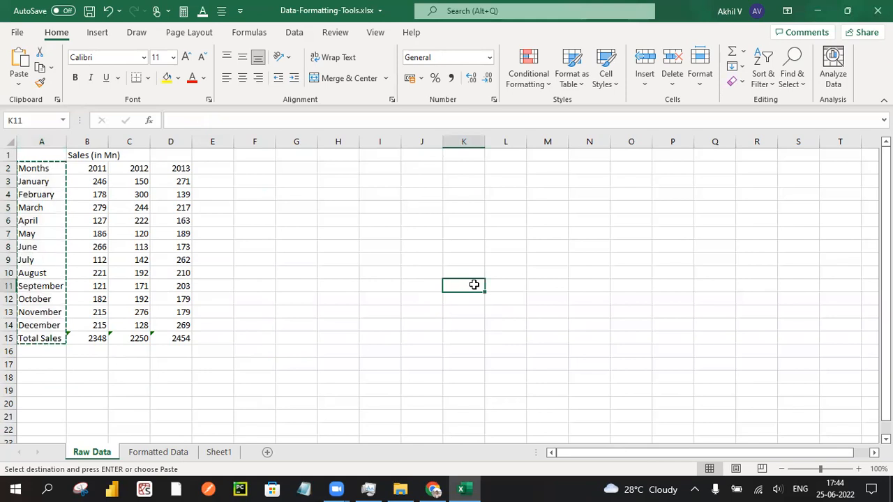
click(222, 452)
key(ctrl+v)
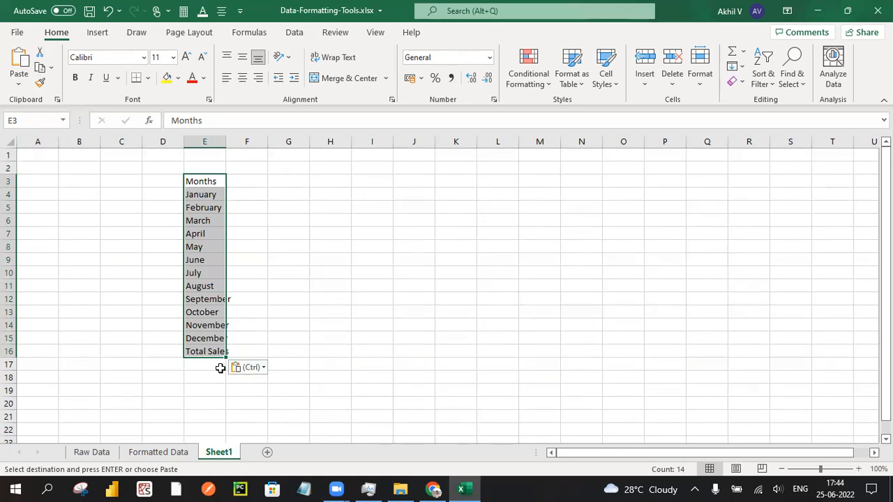
click(257, 370)
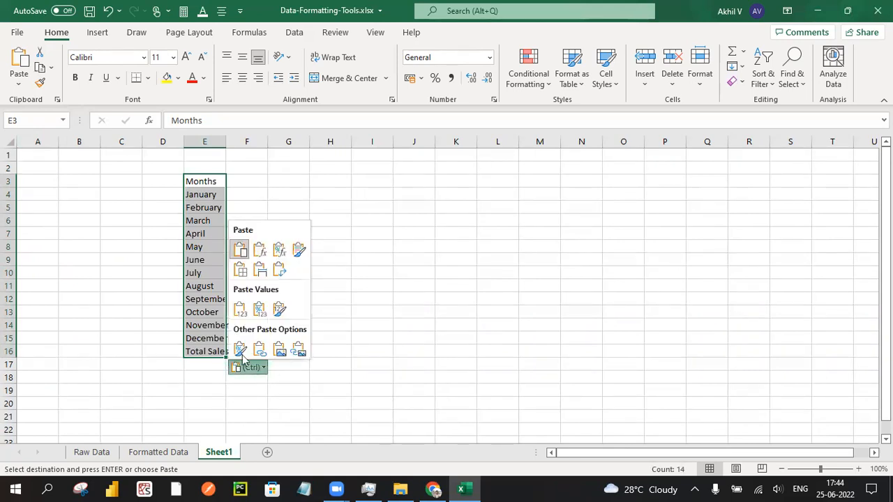
click(293, 367)
drag(263, 281, 259, 273)
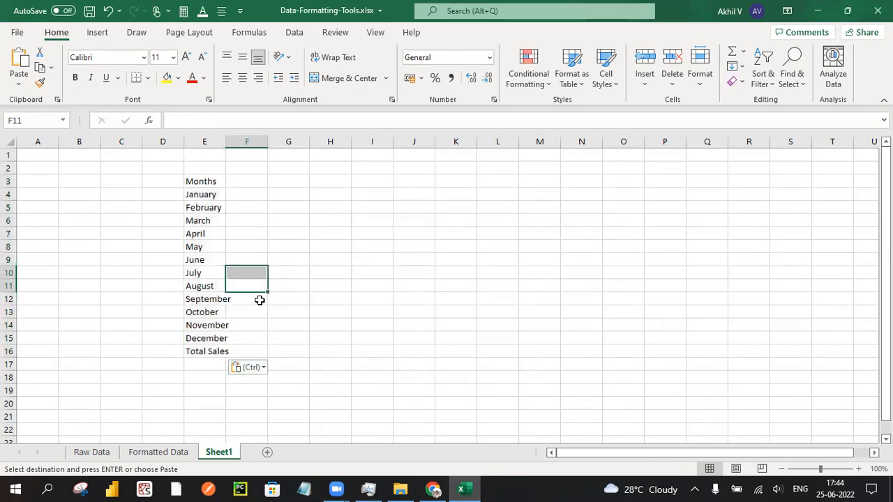
- Delete the pasted month list from cells E3:E16 of Sheet1
click(209, 181)
drag(211, 212, 215, 351)
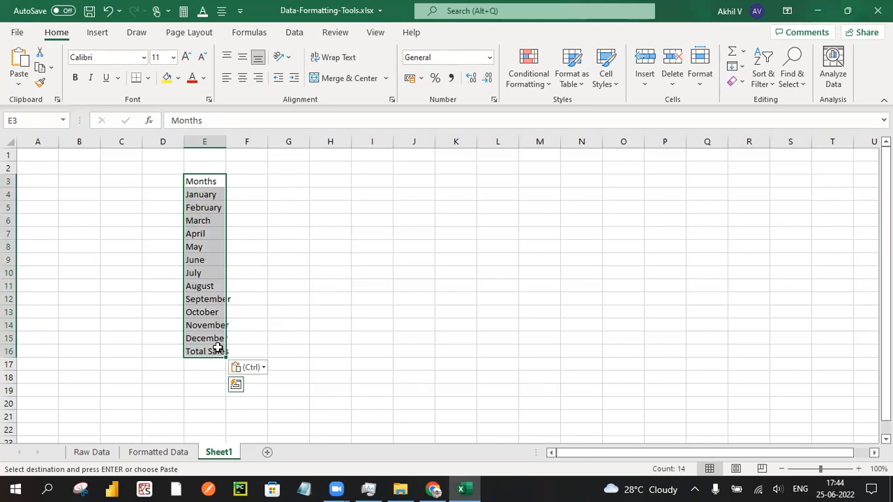
key(Delete)
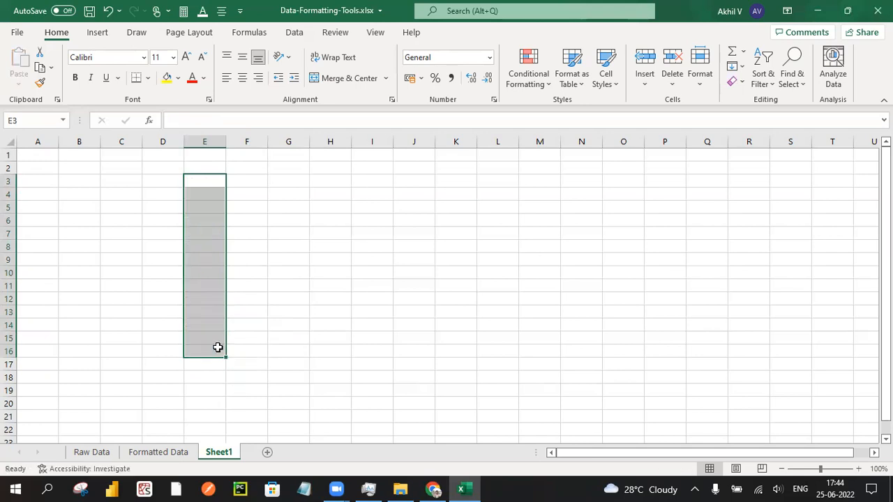
click(294, 337)
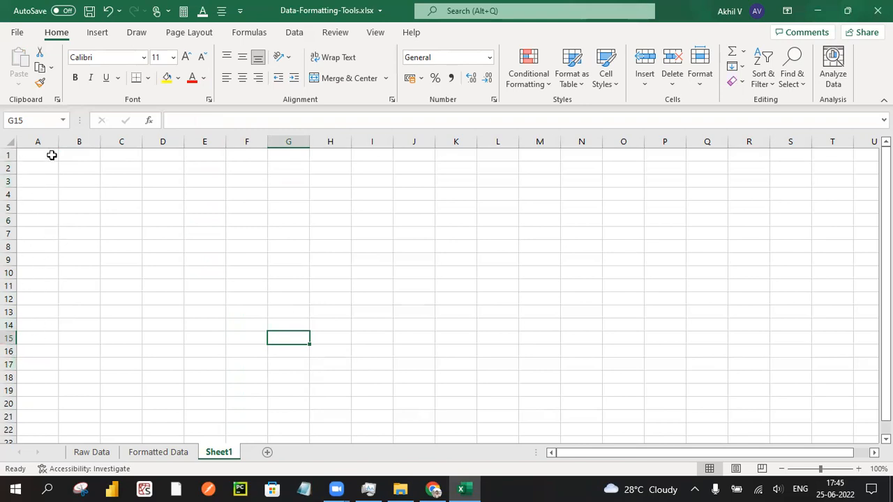
- Move along row 1 of Sheet1 past column Z to cell AD1 to examine how the columns are lettered
drag(590, 453, 575, 475)
drag(608, 458, 655, 456)
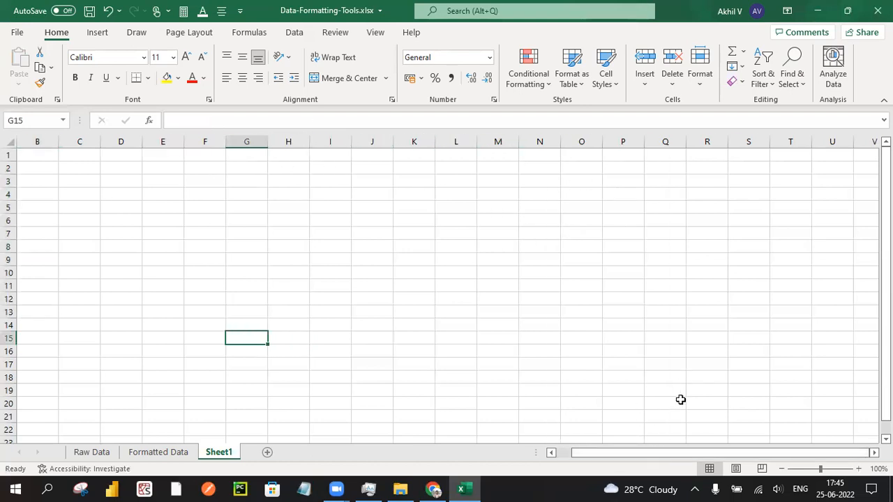
click(843, 159)
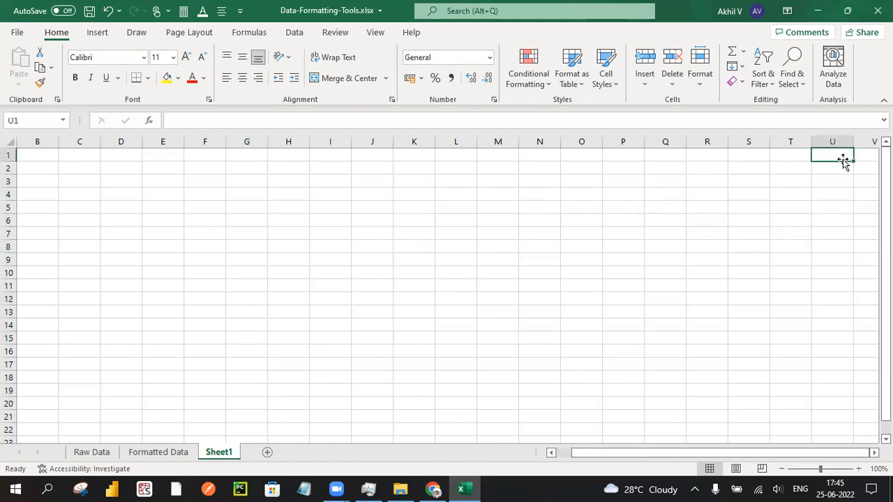
key(Right)
key(Right)
key(Right)
key(Right)
key(Right)
key(Right)
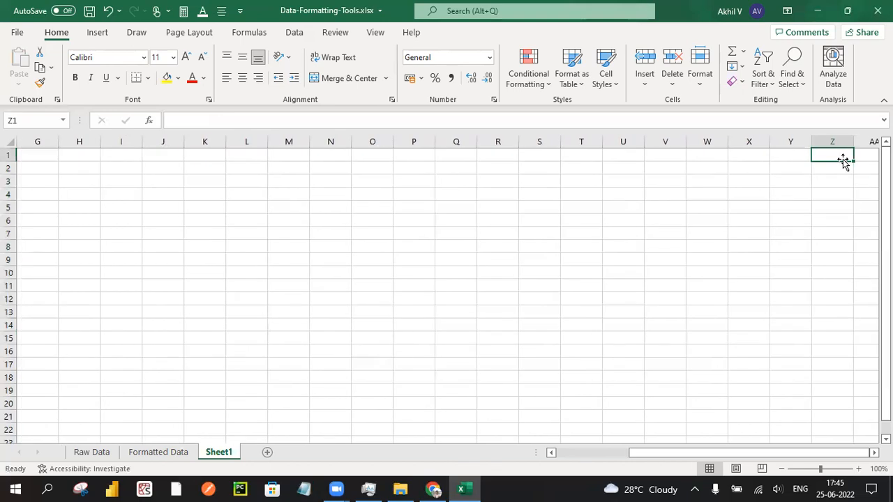
key(Right)
key(Right)
key(Right)
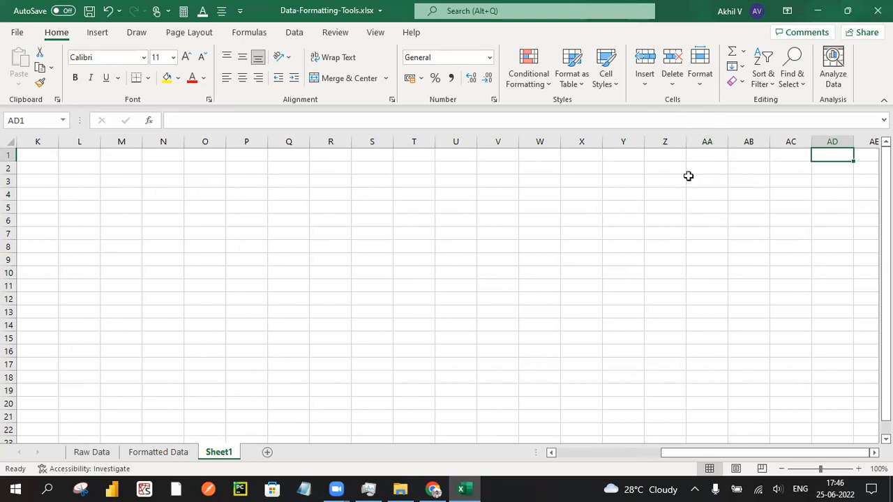
- Move back along row 1 of Sheet1 to cell A1
key(Left)
key(Left)
key(Left)
key(Left)
key(Left)
key(Left)
key(Left)
key(Left)
key(Left)
key(Left)
key(Left)
key(Left)
key(Left)
key(Left)
key(Left)
key(Left)
key(Left)
key(Left)
key(Left)
key(Left)
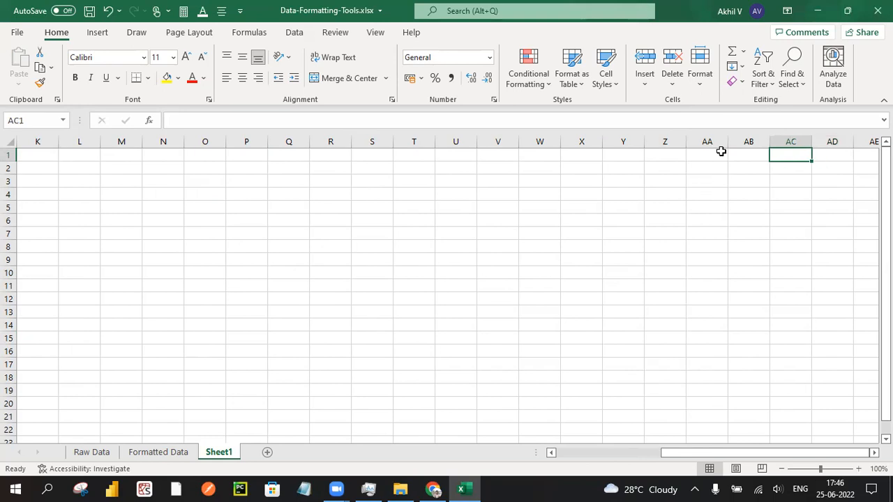
key(Left)
key(Left)
key(Left)
key(Left)
key(Left)
key(Left)
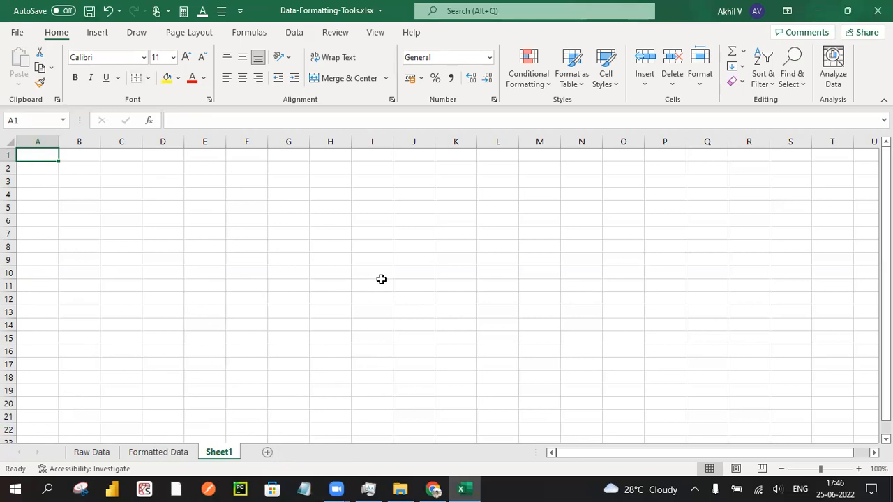
- Add two new worksheets after Sheet1 and rename the first of them to test
click(269, 452)
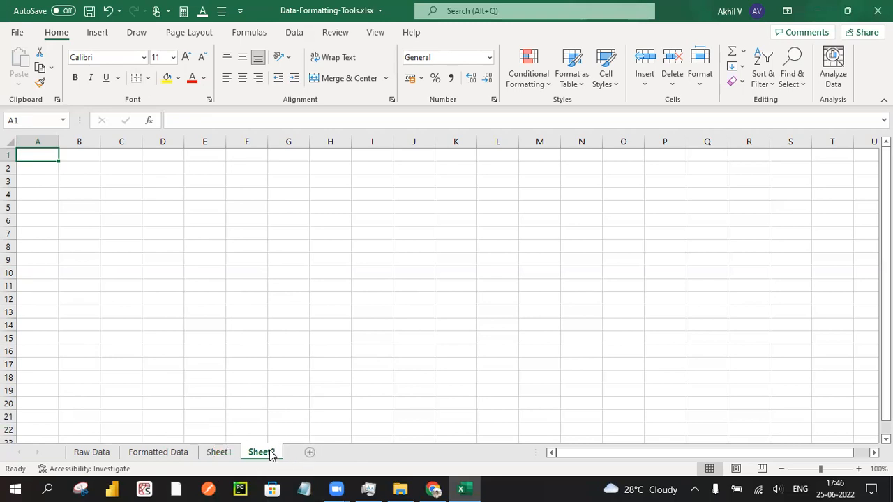
click(311, 453)
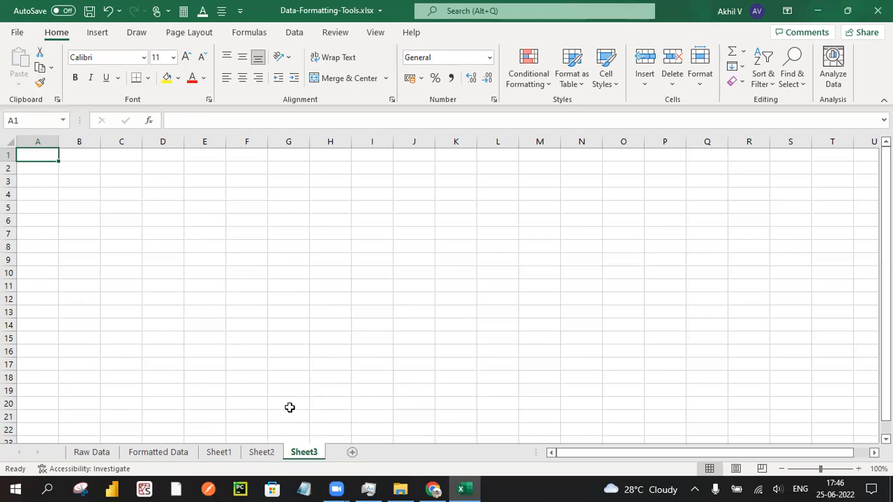
ctrl+click(260, 452)
right_click(263, 451)
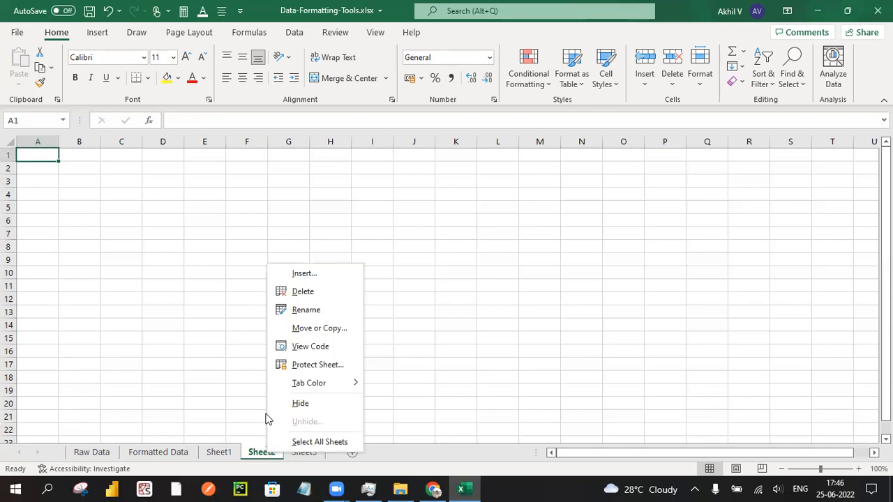
click(294, 317)
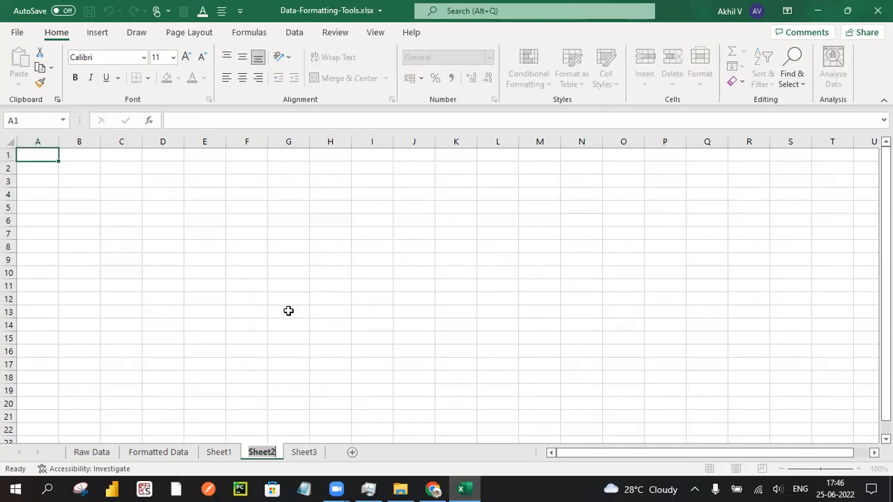
key(BackSpace)
text(test)
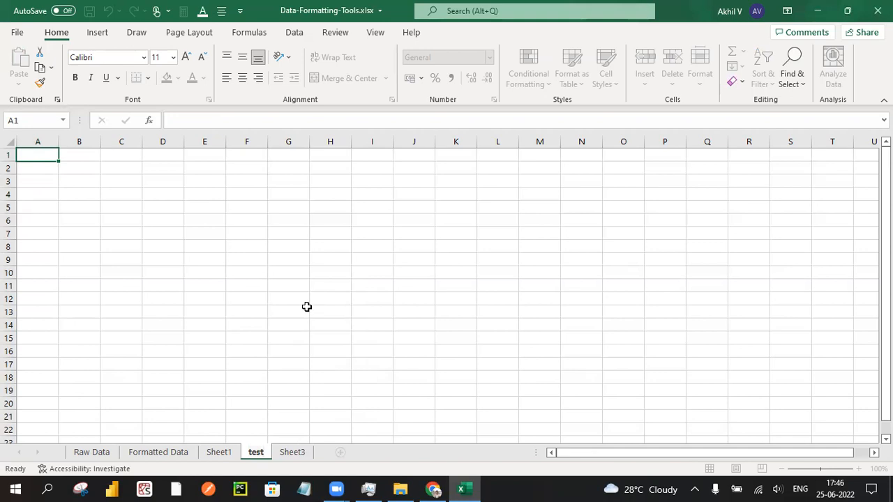
key(Return)
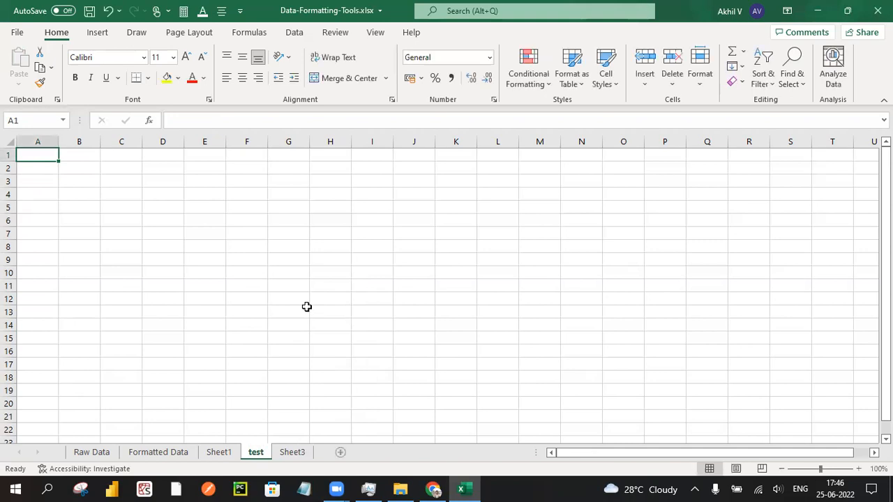
- Delete the test worksheet and Sheet3 from the workbook
right_click(252, 453)
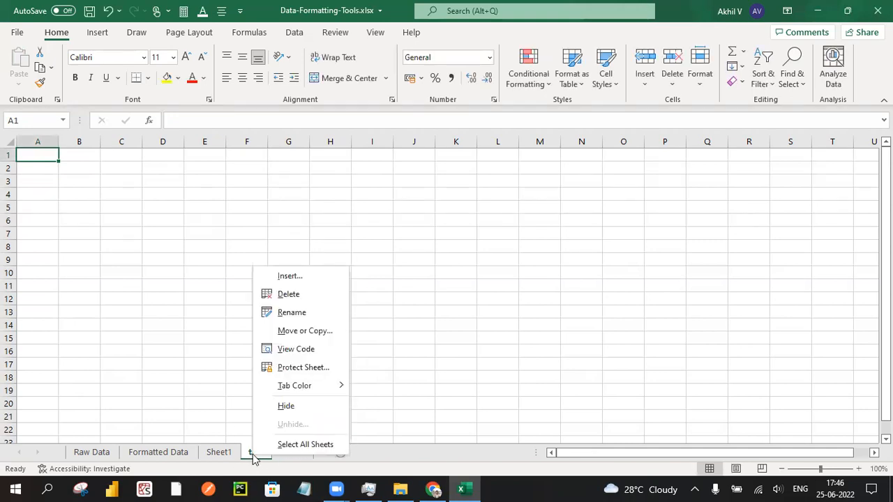
click(289, 295)
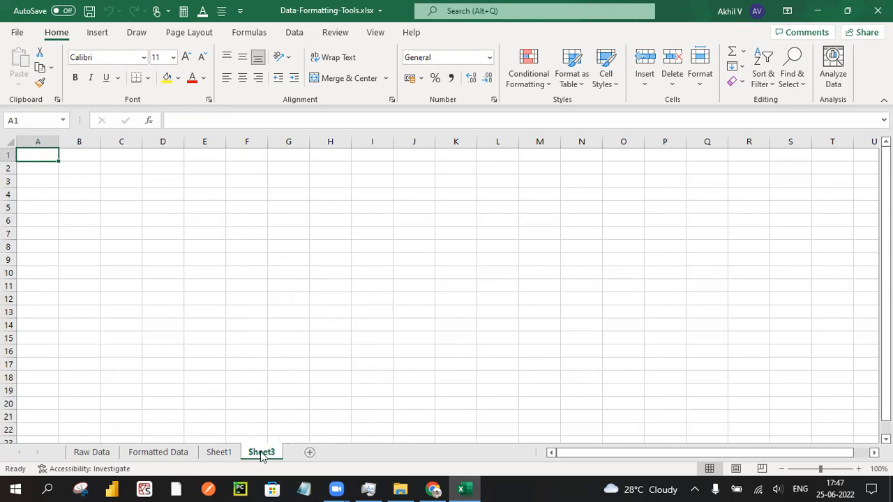
right_click(263, 456)
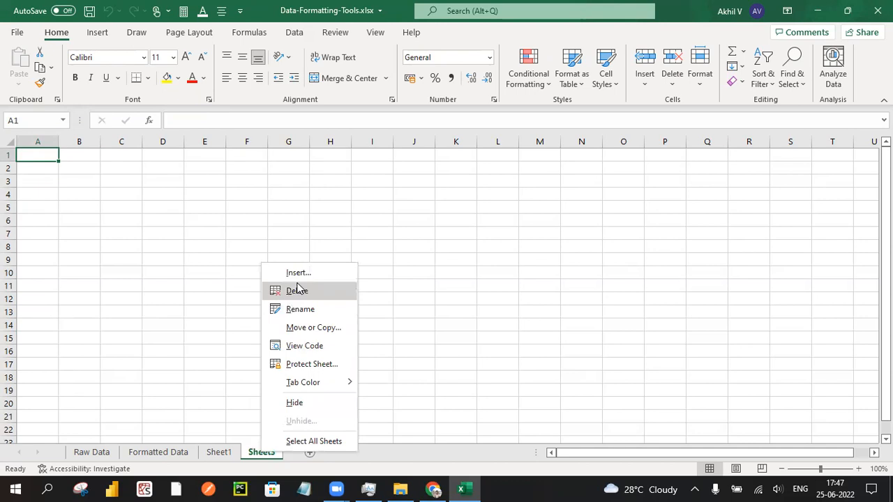
click(318, 299)
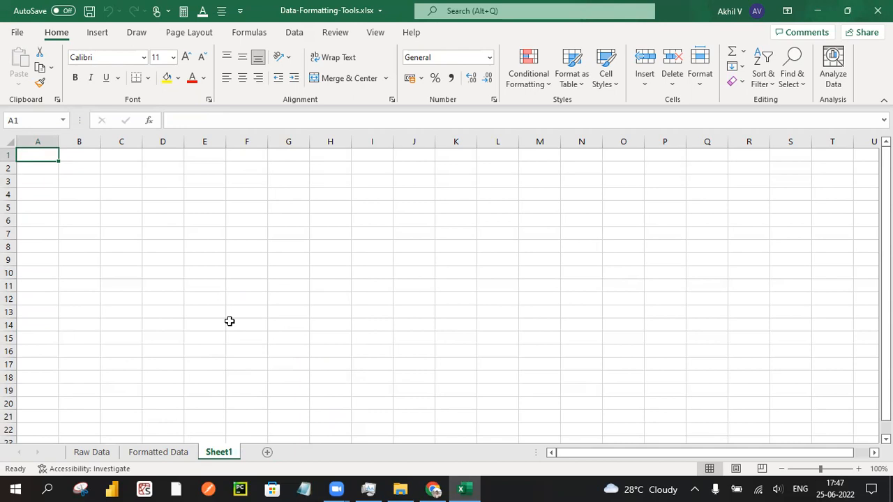
- View the sheet commands available for Sheet1 and dismiss them without choosing one
right_click(216, 449)
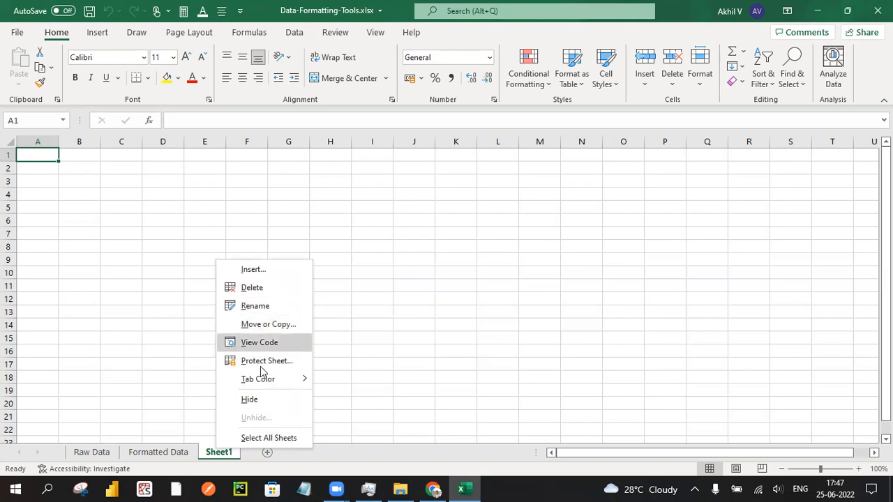
click(308, 456)
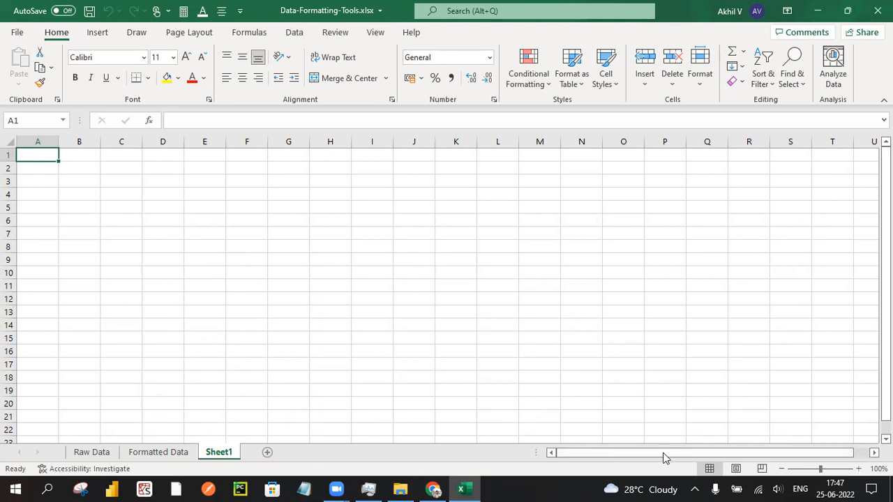
- Adjust the divider beside the sheet tabs to widen the horizontal scroll bar
drag(644, 454, 583, 450)
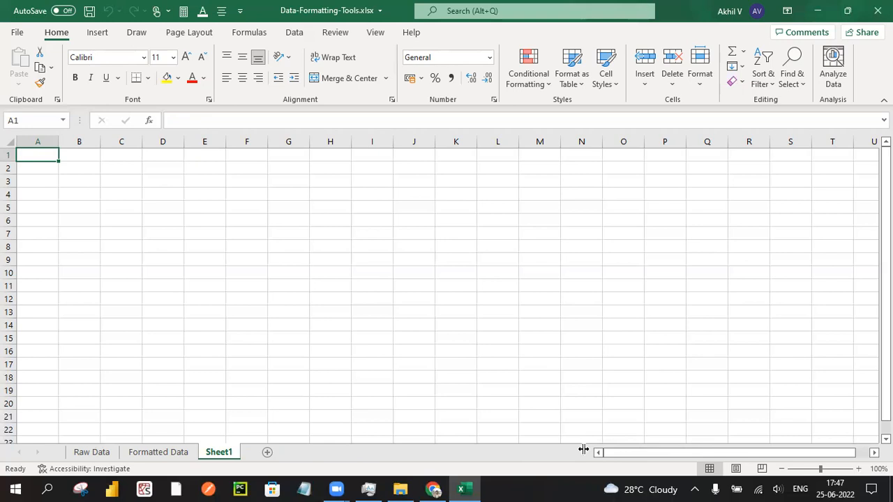
drag(583, 450, 487, 439)
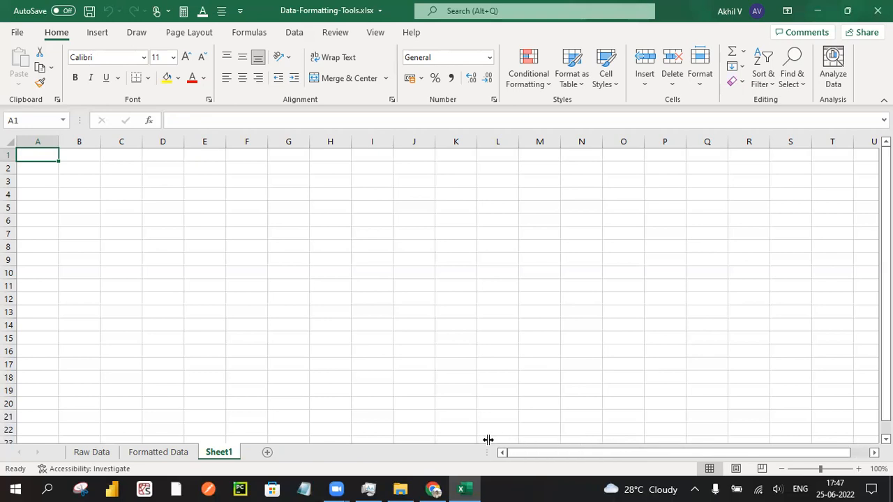